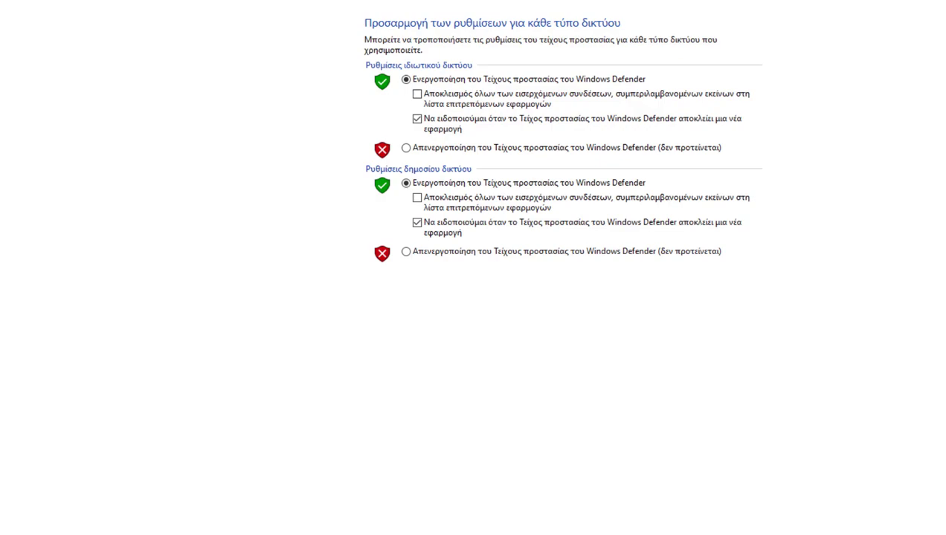
- Review the firewall on/off settings for private and public networks, and return to the firewall overview
{"action": "key", "text": "alt+Left"}
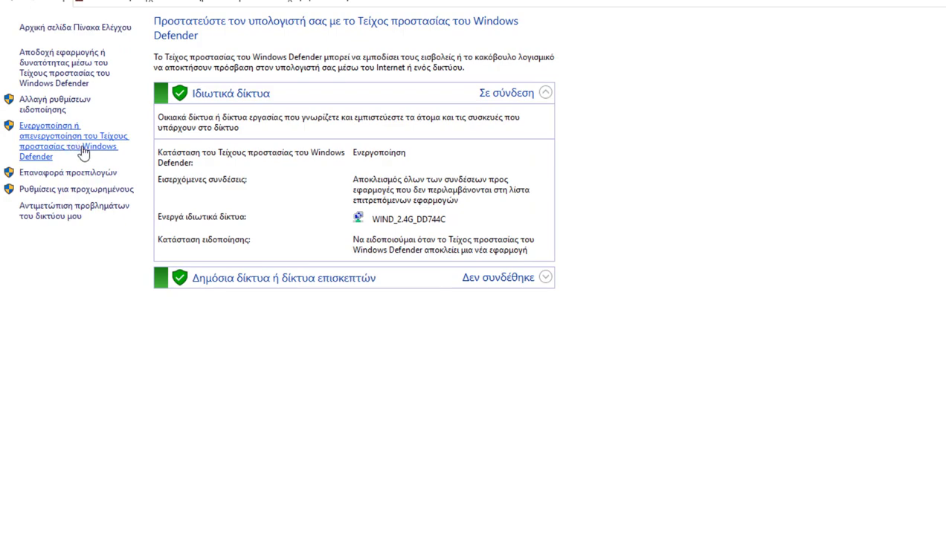
{"action": "left_click", "coordinate": [83, 152]}
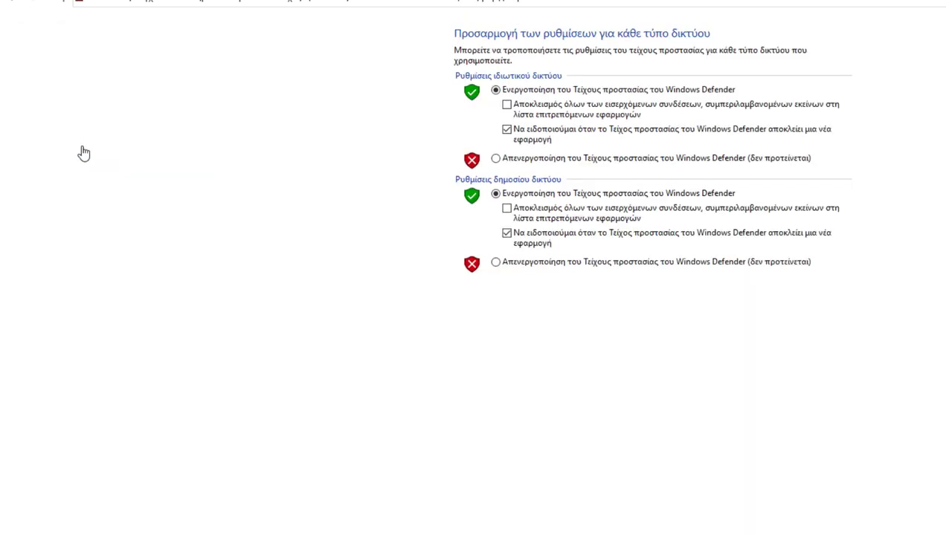
{"action": "left_click", "coordinate": [405, 3]}
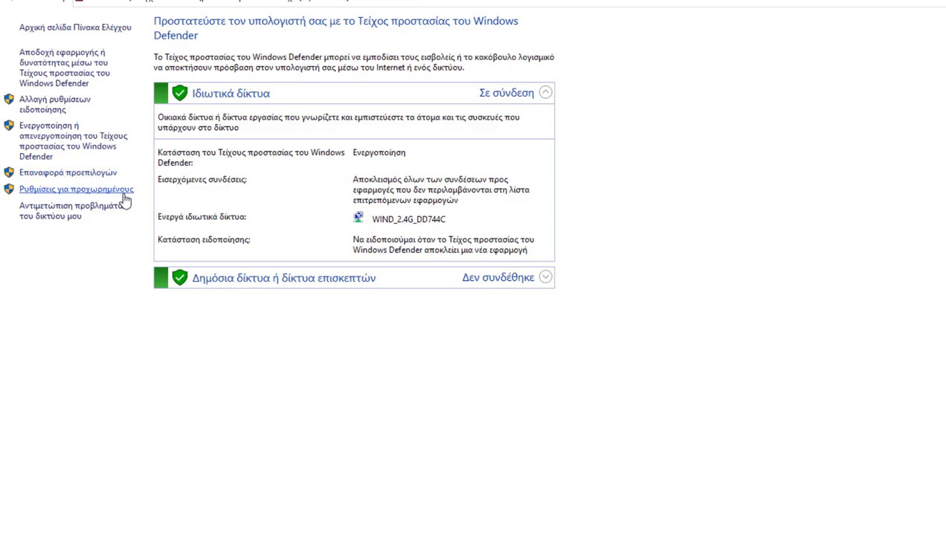
- Examine the list of apps and features allowed through the firewall, and return to the overview
{"action": "left_click", "coordinate": [95, 61]}
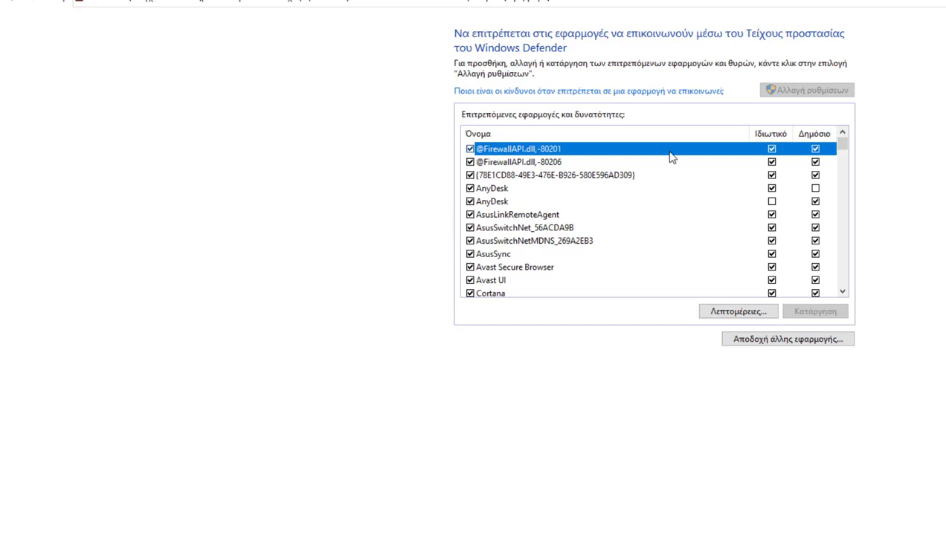
{"action": "left_click", "coordinate": [577, 95]}
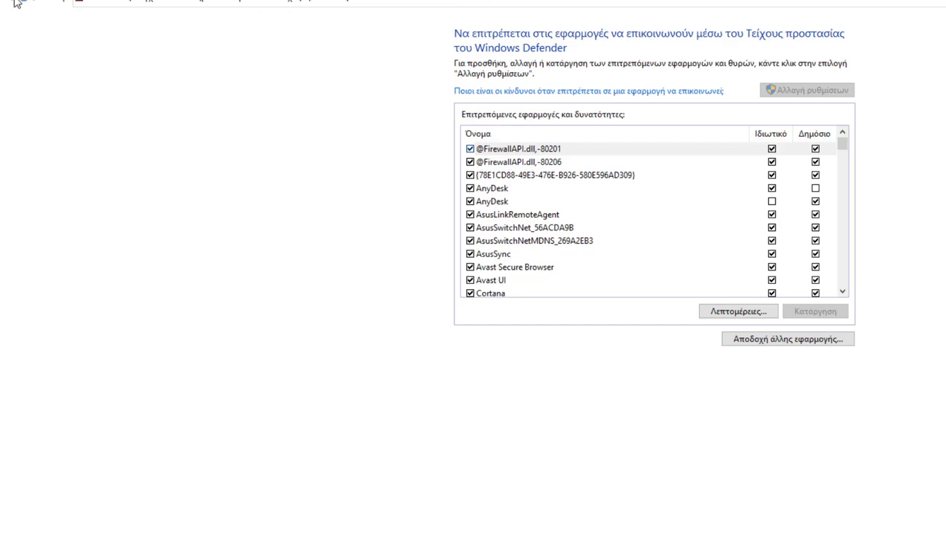
{"action": "left_click", "coordinate": [16, 3]}
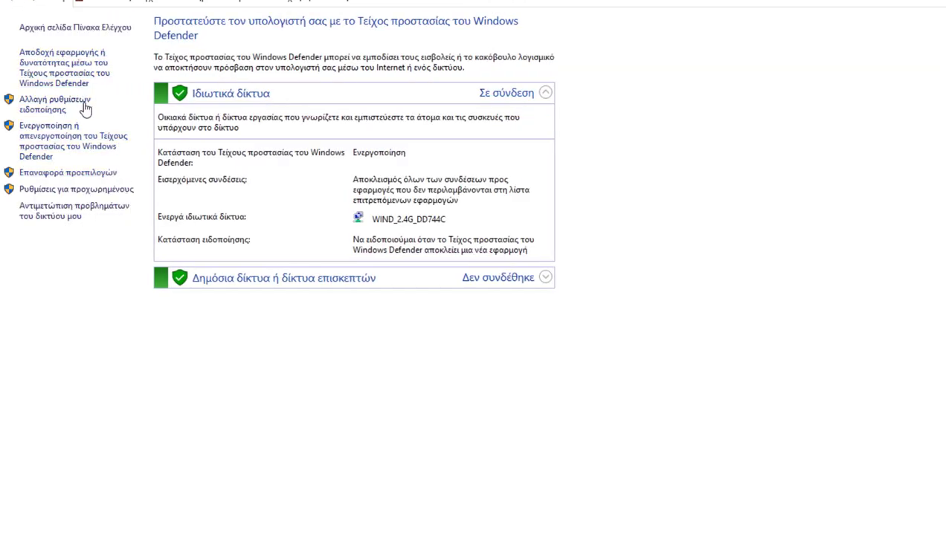
- Open the firewall's advanced settings and enlarge the window so the full overview and actions fit
{"action": "left_click", "coordinate": [99, 190]}
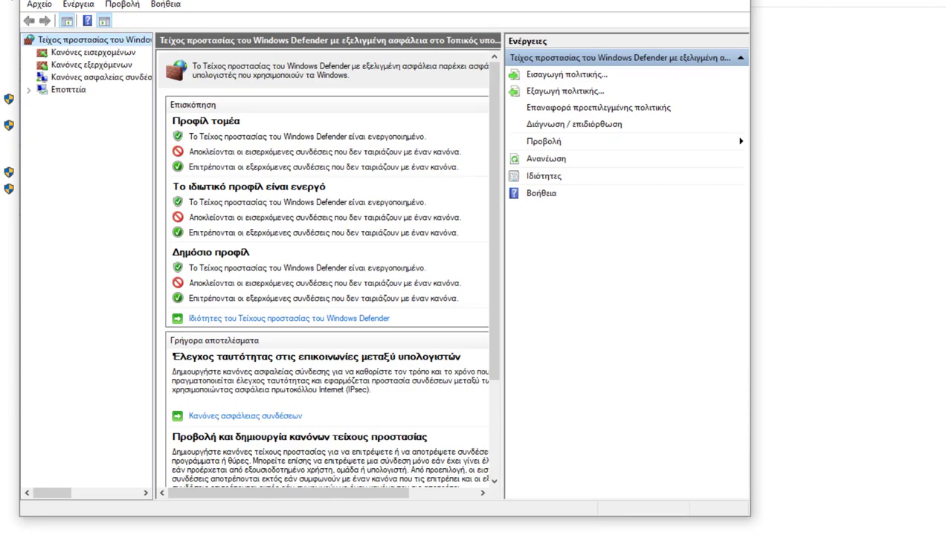
{"action": "left_click_drag", "start_coordinate": [744, 319], "coordinate": [945, 320]}
{"action": "left_click_drag", "start_coordinate": [609, 518], "coordinate": [608, 534]}
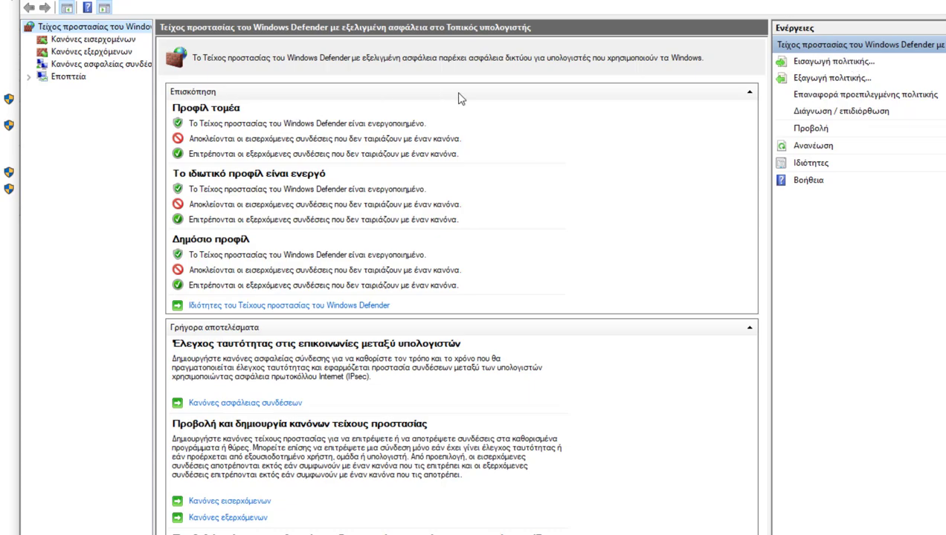
- Try to import a firewall policy, accepting the replacement of the current policies
{"action": "left_click", "coordinate": [845, 67]}
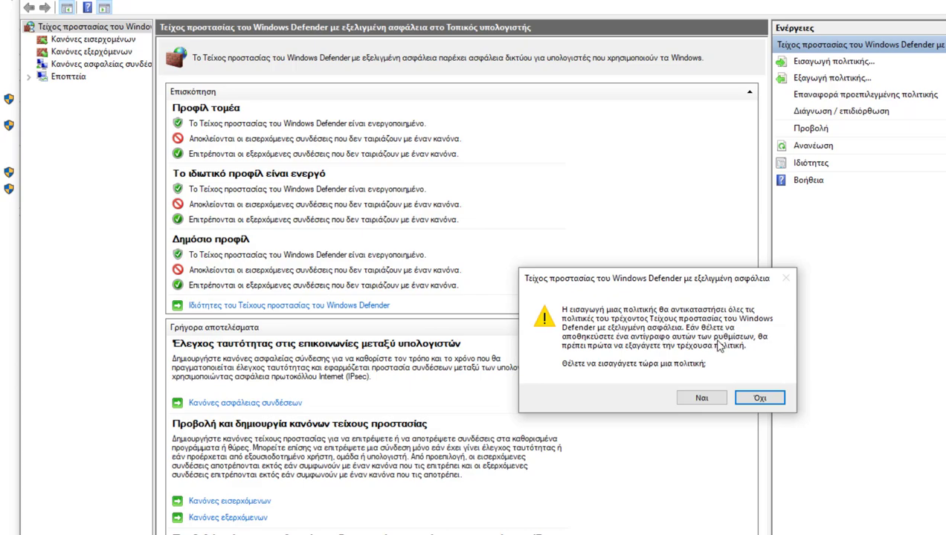
{"action": "left_click", "coordinate": [701, 399]}
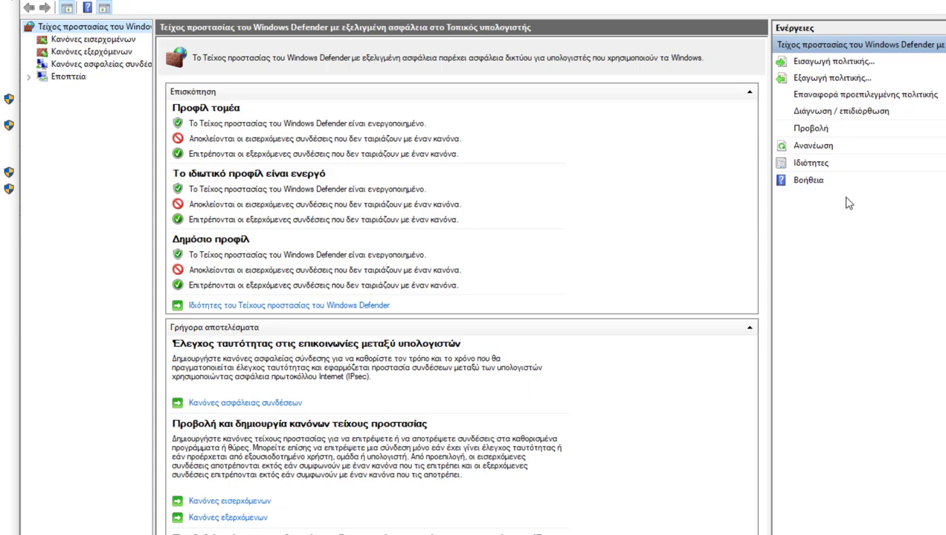
- Open the firewall properties and examine the domain profile's notification and unicast response settings, leaving them without saving
{"action": "left_click", "coordinate": [812, 163]}
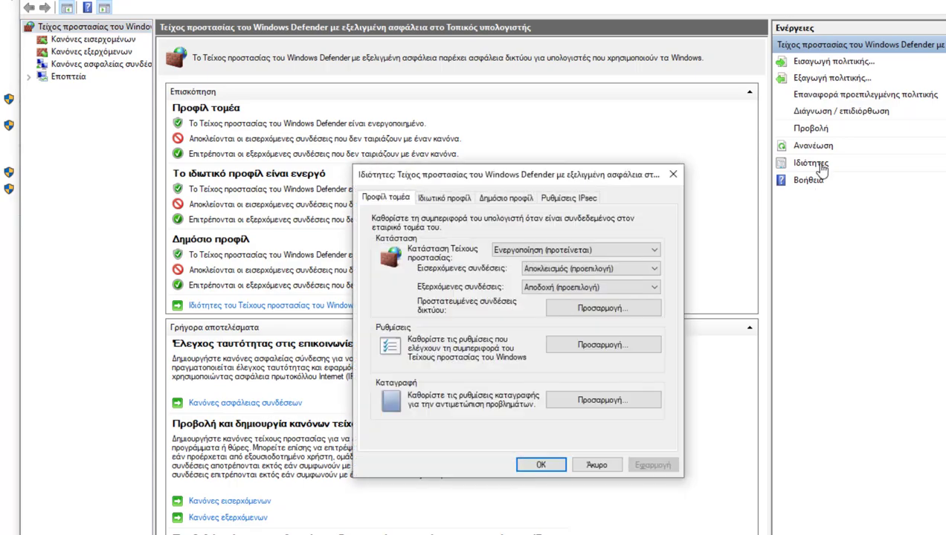
{"action": "left_click_drag", "start_coordinate": [484, 174], "coordinate": [459, 160]}
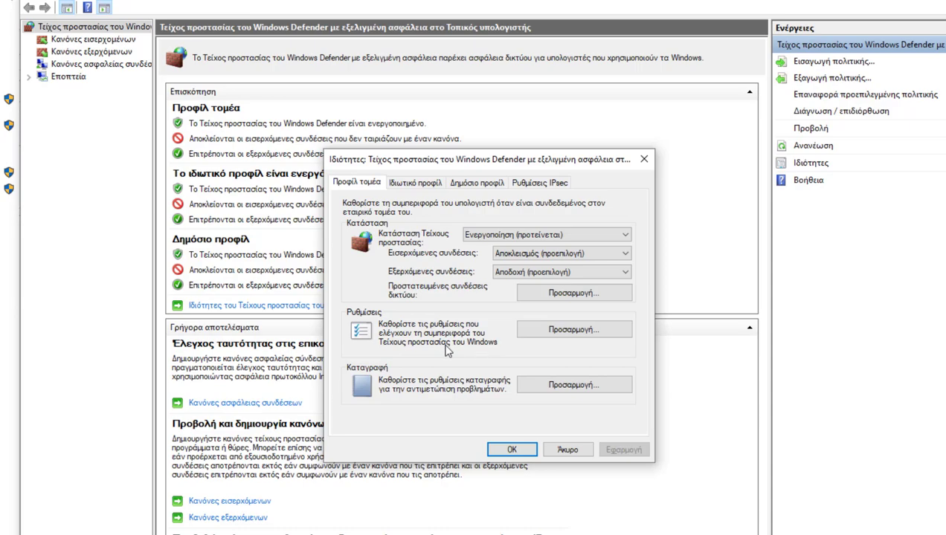
{"action": "left_click", "coordinate": [549, 331]}
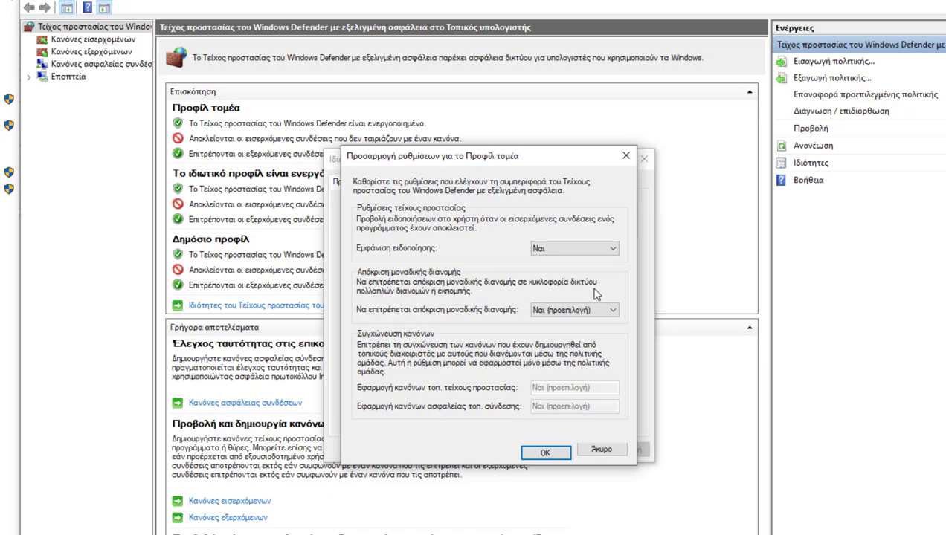
{"action": "left_click", "coordinate": [568, 311]}
{"action": "left_click", "coordinate": [568, 318]}
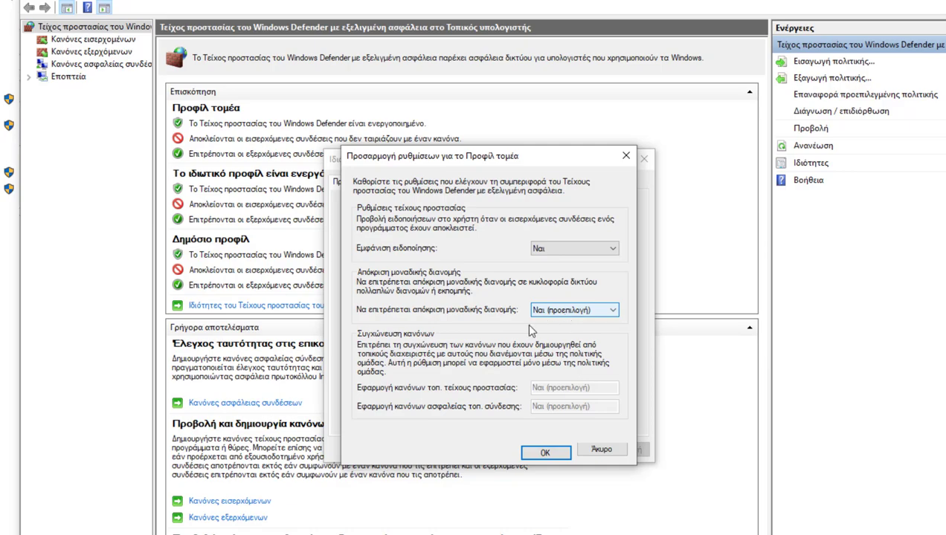
{"action": "left_click", "coordinate": [602, 452]}
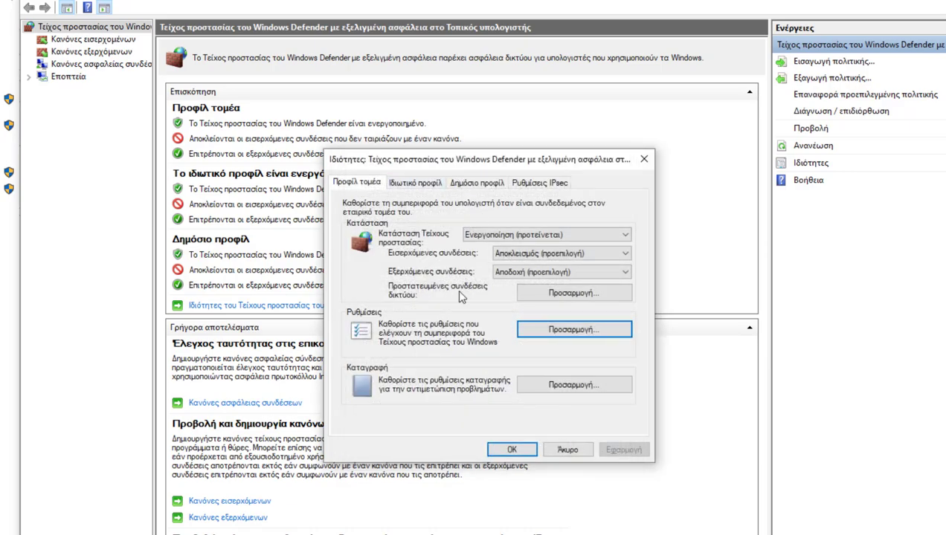
- Examine the domain profile's logging settings, and check the private and public profile settings
{"action": "left_click", "coordinate": [552, 386]}
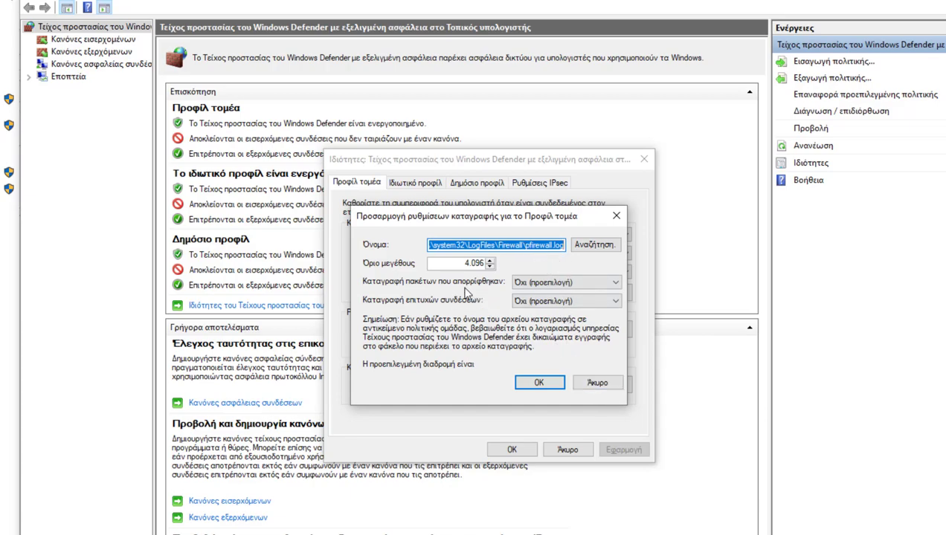
{"action": "left_click", "coordinate": [597, 381]}
{"action": "left_click", "coordinate": [427, 182]}
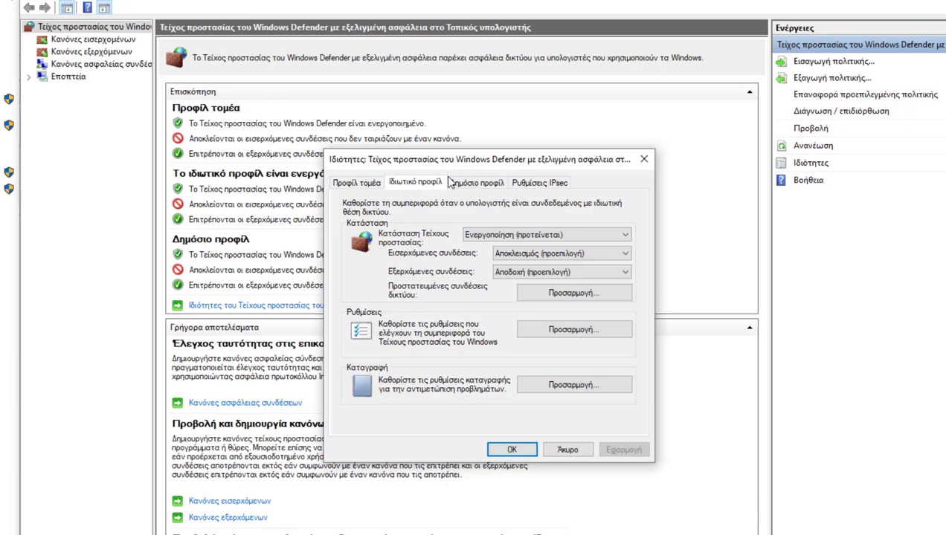
{"action": "left_click", "coordinate": [450, 183]}
- Inspect the IPsec defaults and the advanced (Για προχωρημένους) data protection algorithms, leaving both without saving
{"action": "left_click", "coordinate": [531, 186]}
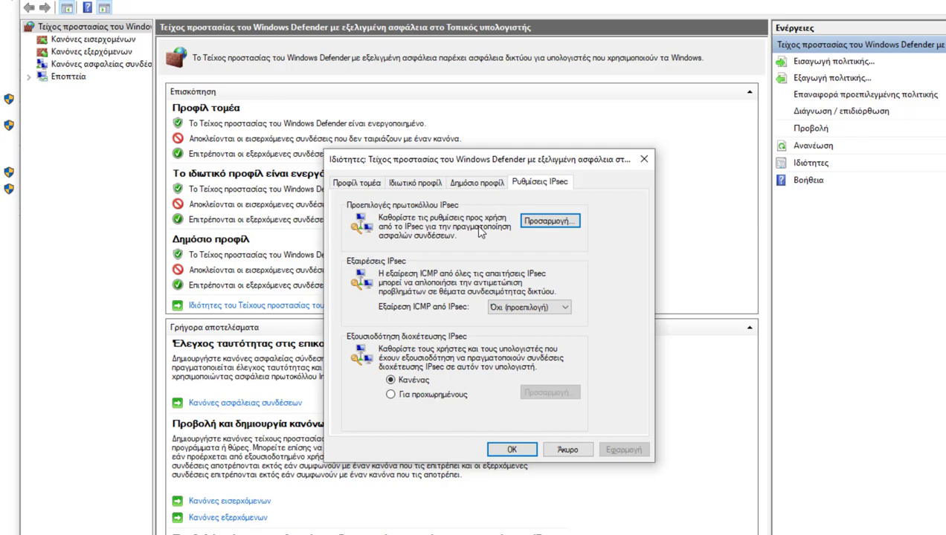
{"action": "left_click", "coordinate": [548, 221]}
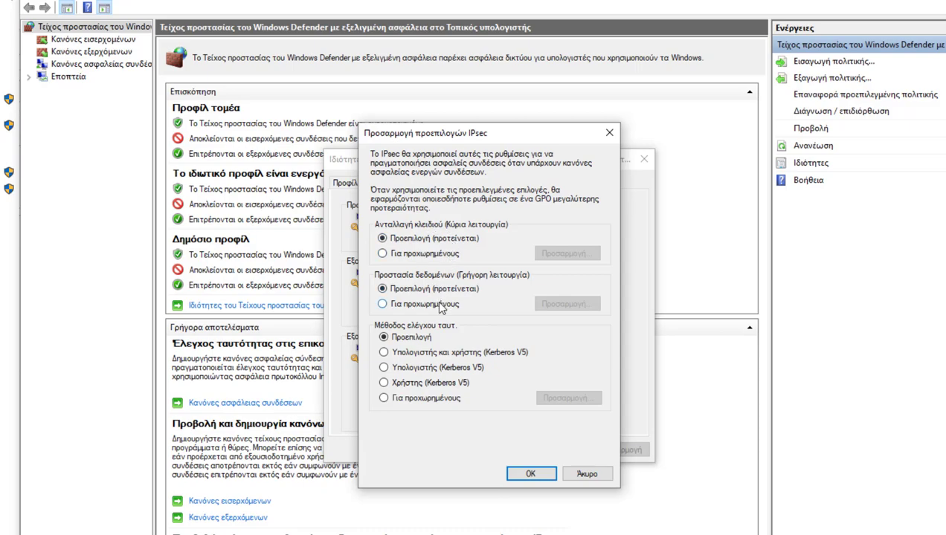
{"action": "left_click", "coordinate": [438, 304]}
{"action": "left_click", "coordinate": [564, 304]}
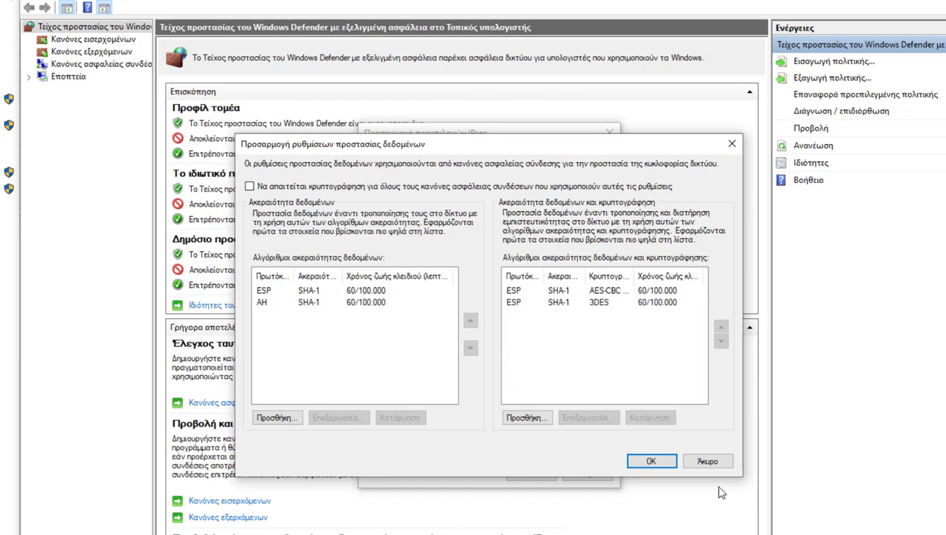
{"action": "left_click", "coordinate": [711, 464]}
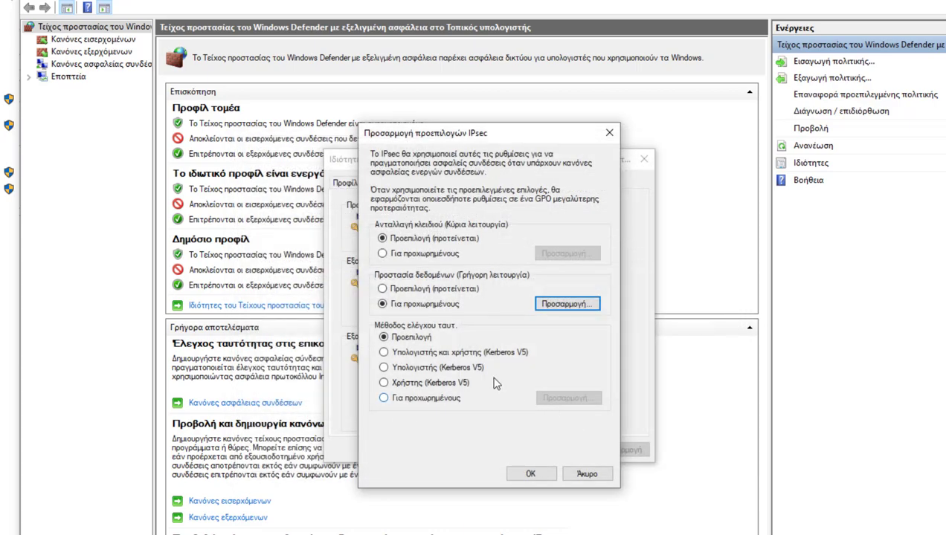
{"action": "left_click", "coordinate": [587, 475]}
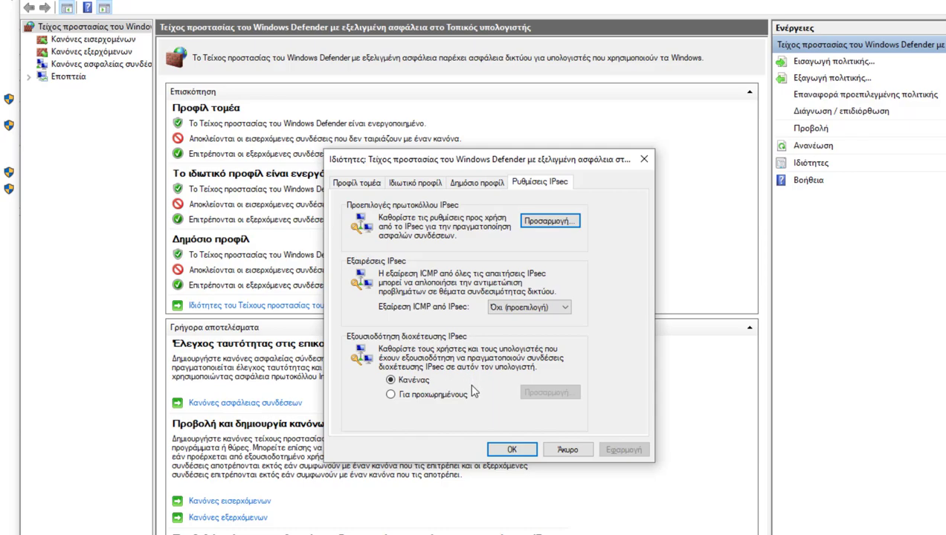
- Inspect the advanced (Για προχωρημένους) IPsec tunnel authorization for computers and users, and close the firewall properties without saving
{"action": "left_click", "coordinate": [441, 396]}
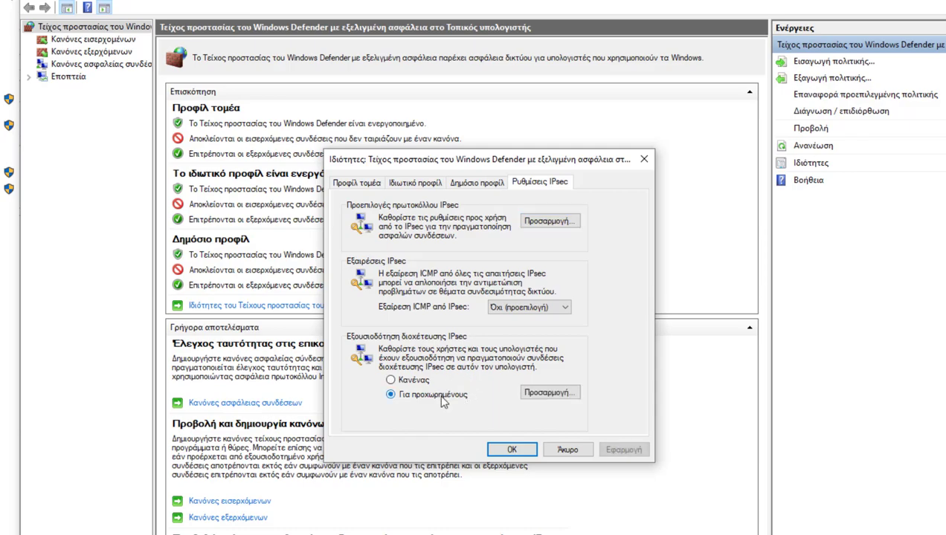
{"action": "left_click", "coordinate": [550, 394]}
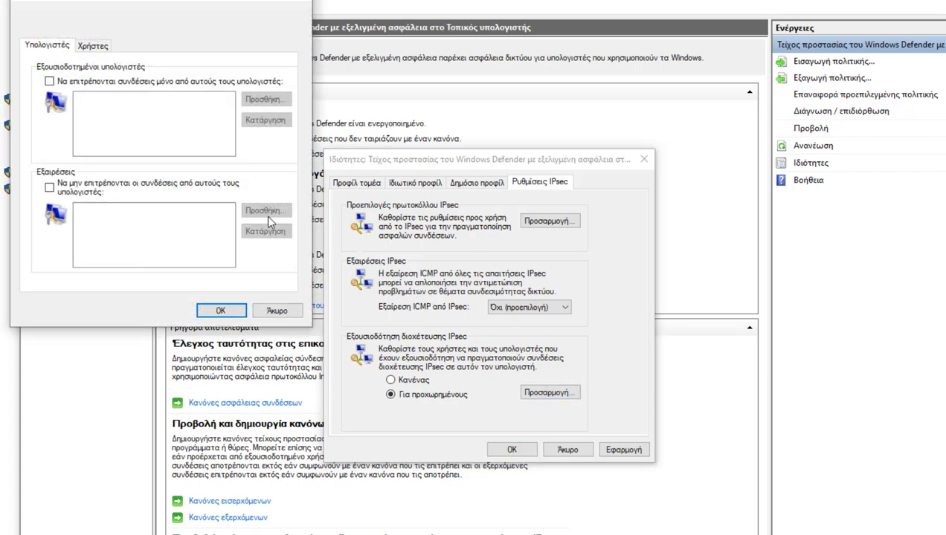
{"action": "left_click", "coordinate": [94, 47]}
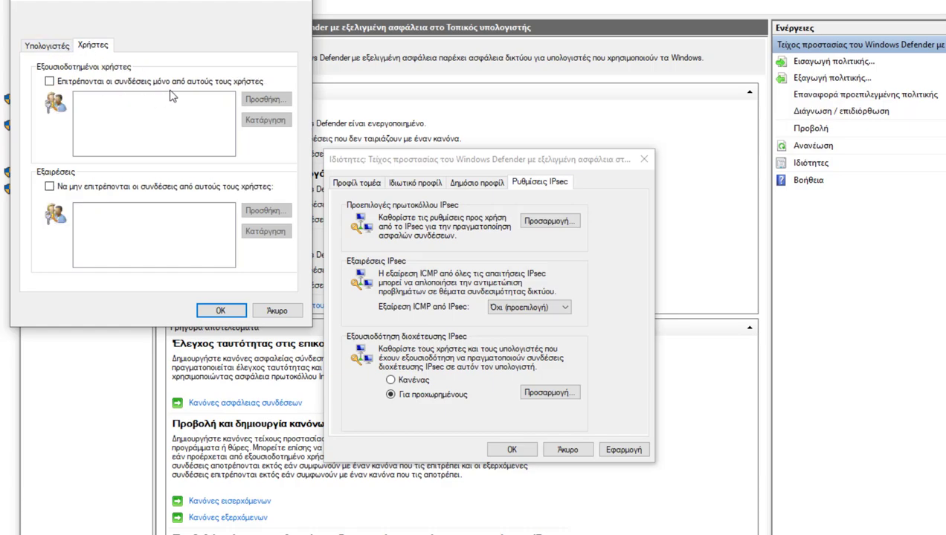
{"action": "left_click", "coordinate": [277, 309]}
{"action": "left_click", "coordinate": [577, 452]}
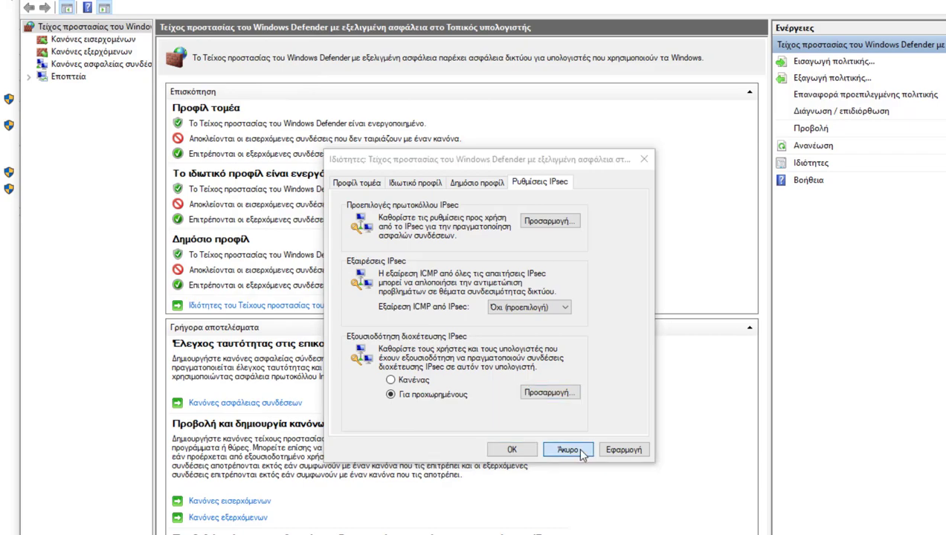